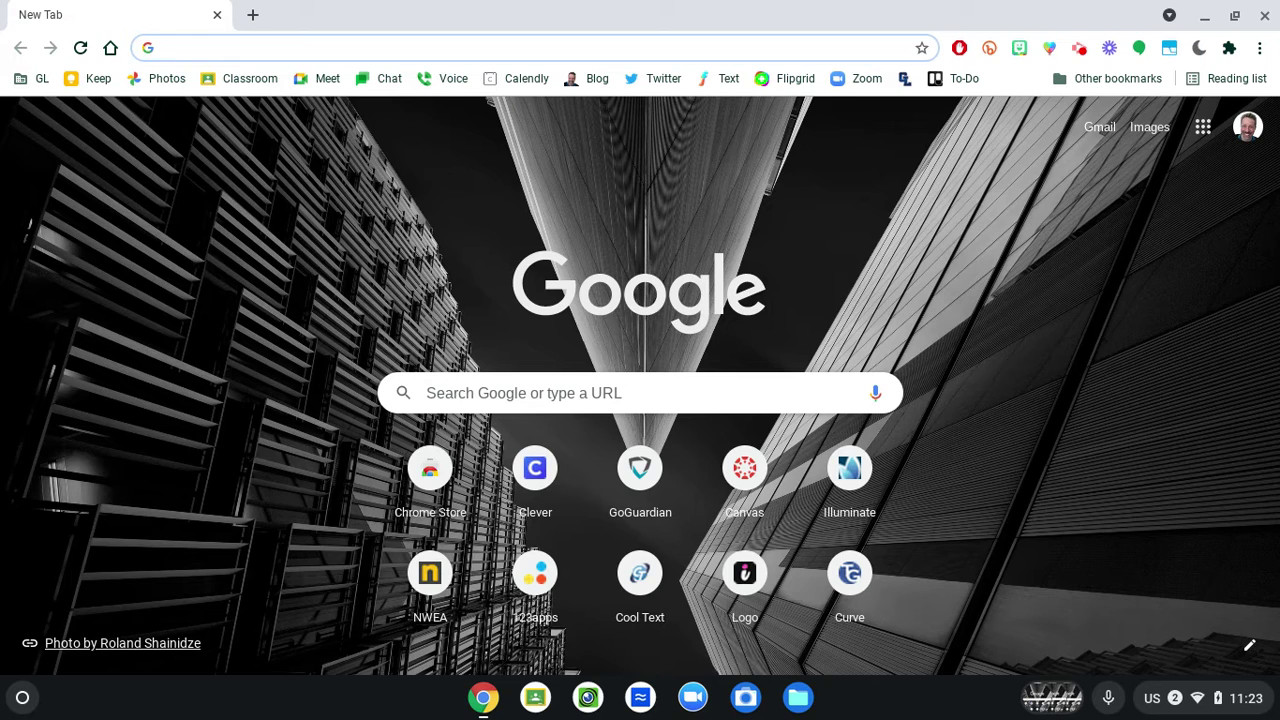
Launch Screen capture from Quick Settings and leave it in screenshot mode.
{"action": "left_click", "coordinate": [1246, 700]}
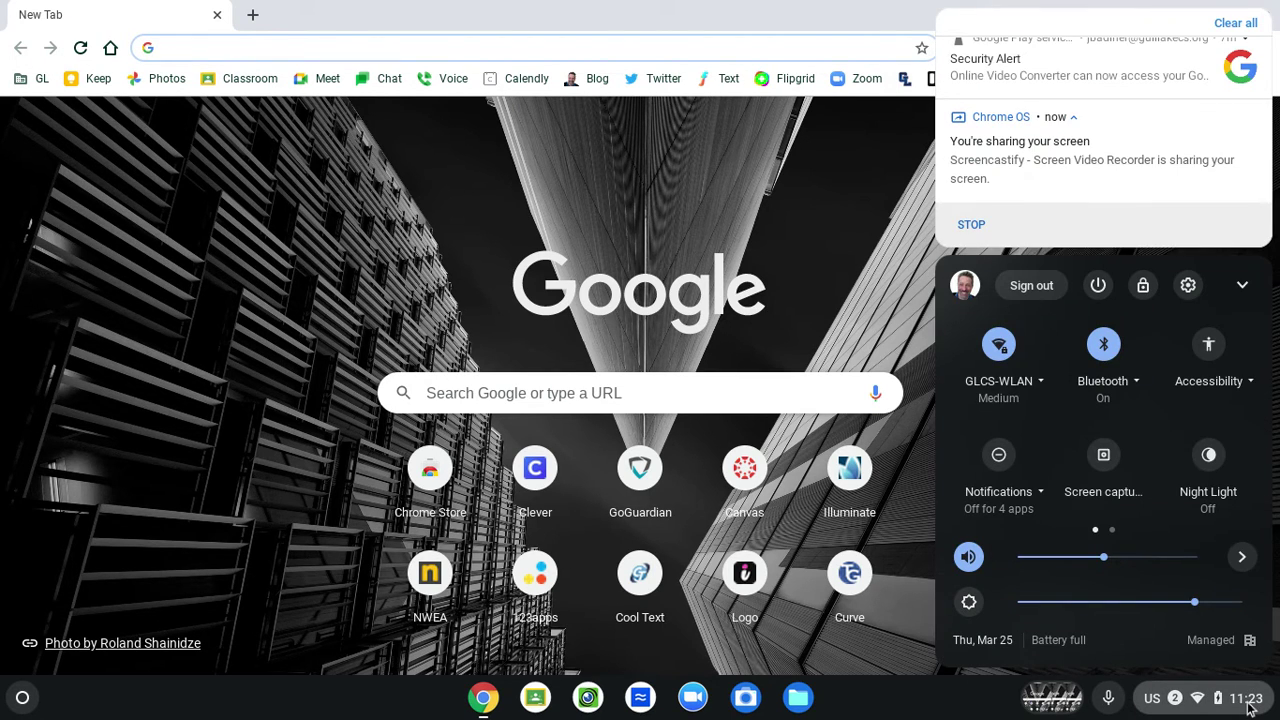
{"action": "left_click", "coordinate": [1103, 456]}
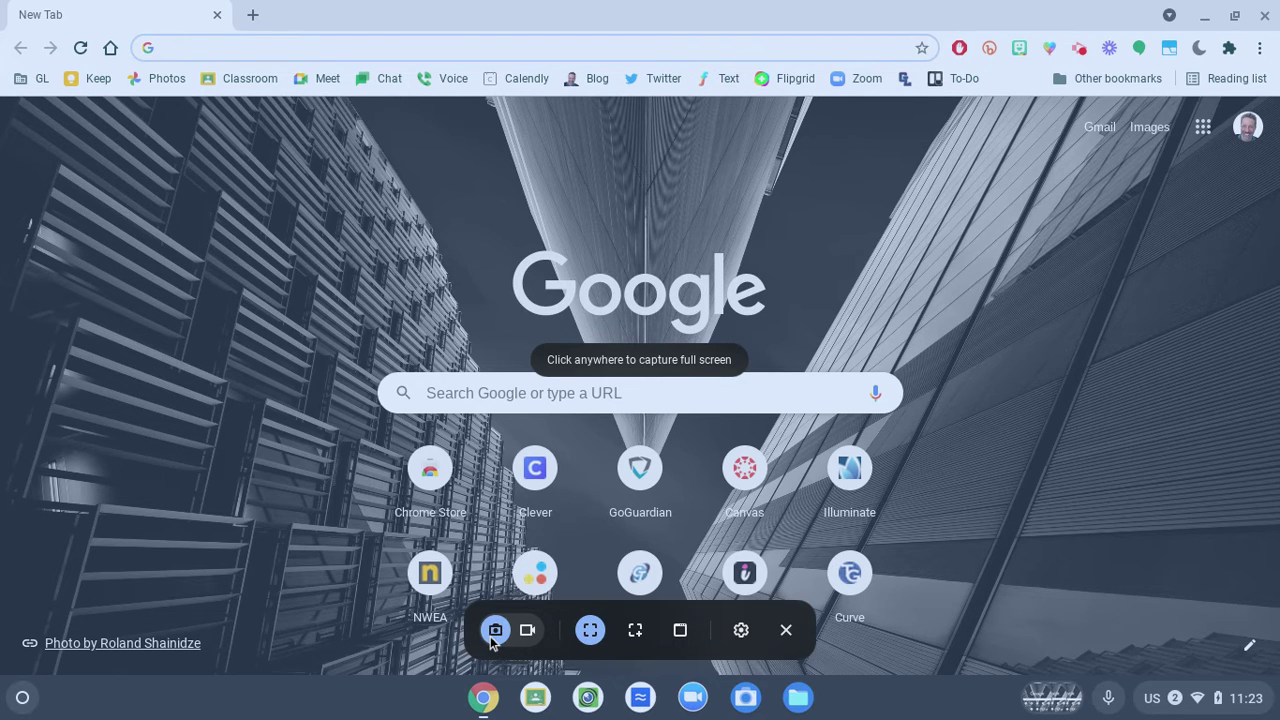
{"action": "left_click", "coordinate": [527, 638]}
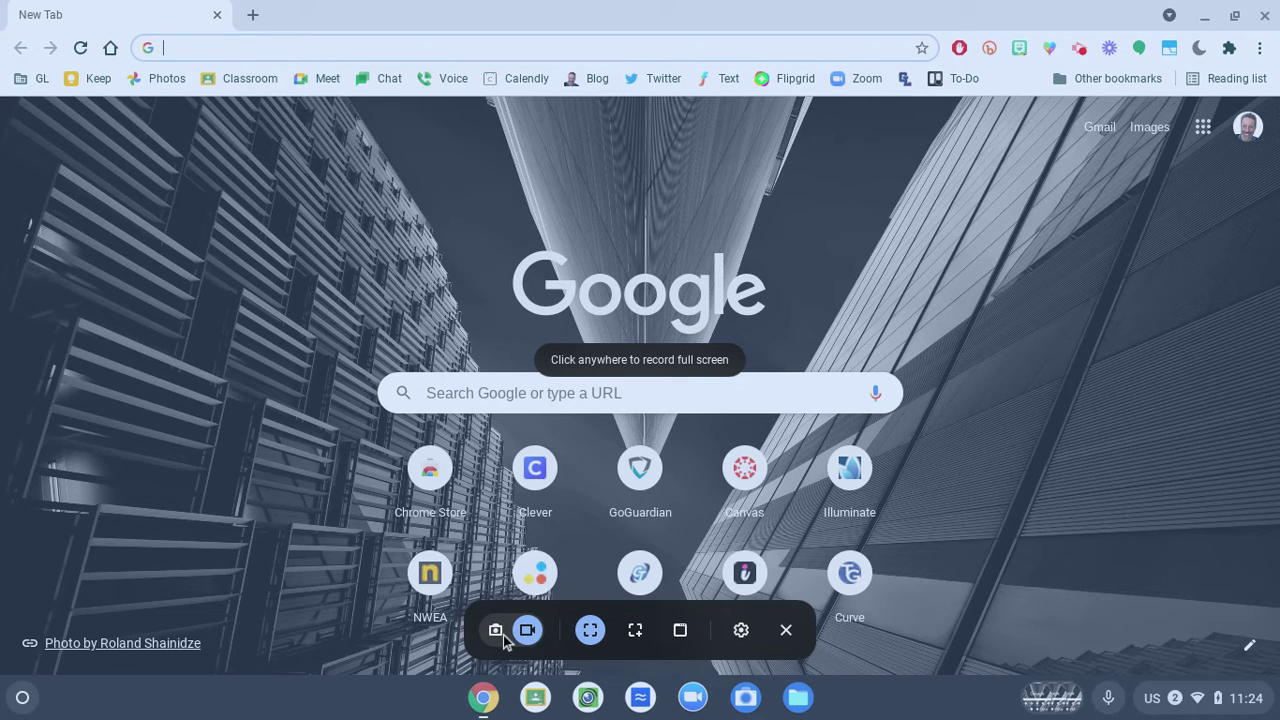
{"action": "left_click", "coordinate": [496, 636]}
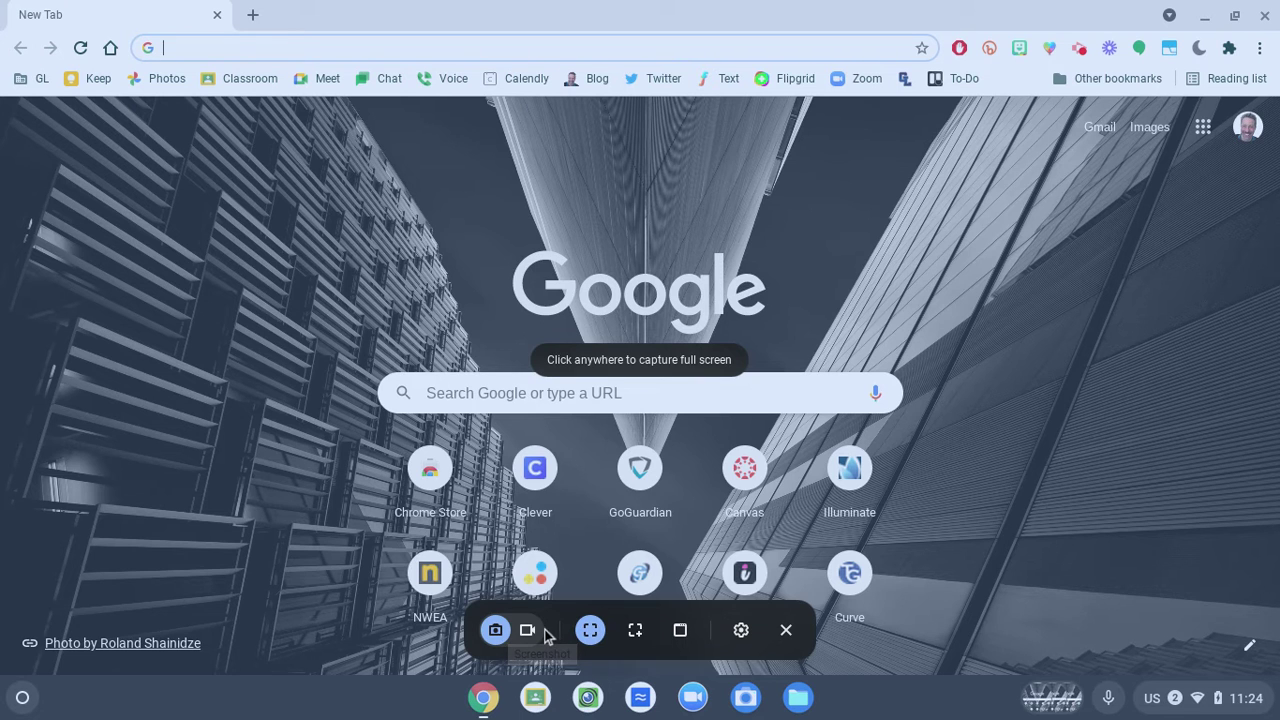
Take a partial screenshot framing the Google logo, then dismiss its notification.
{"action": "left_click", "coordinate": [635, 630]}
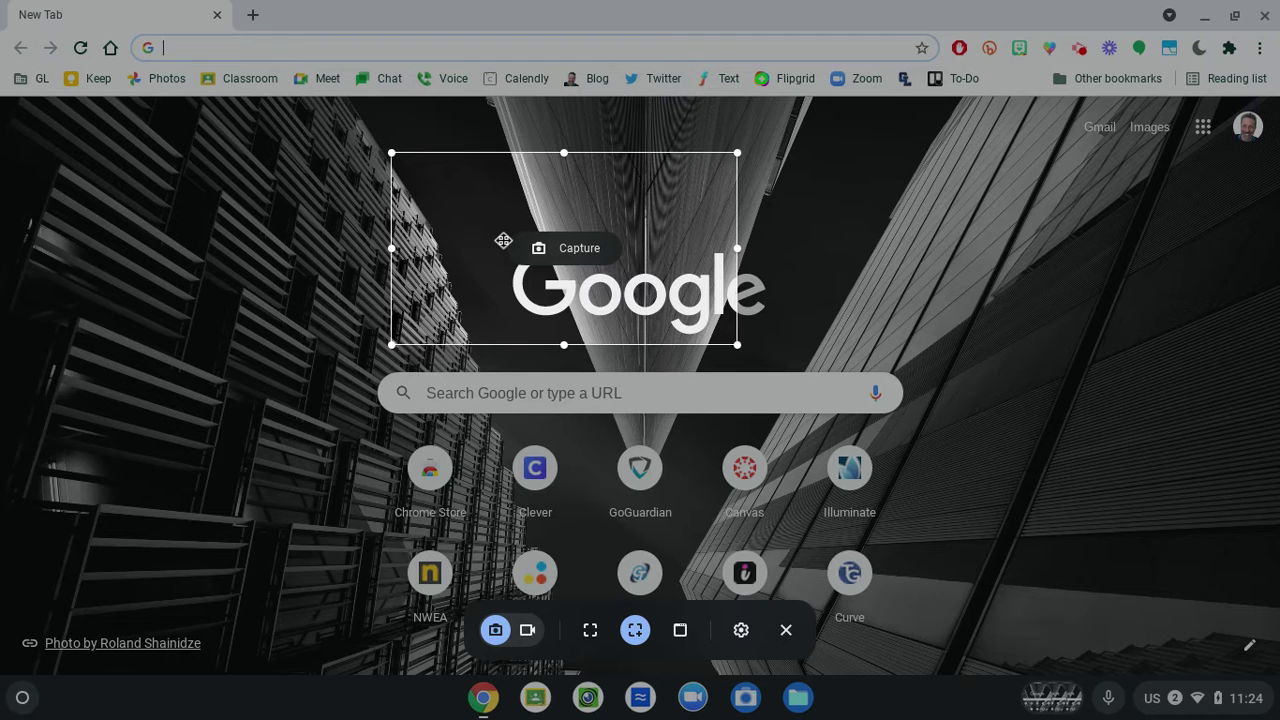
{"action": "left_click_drag", "start_coordinate": [503, 240], "coordinate": [578, 264]}
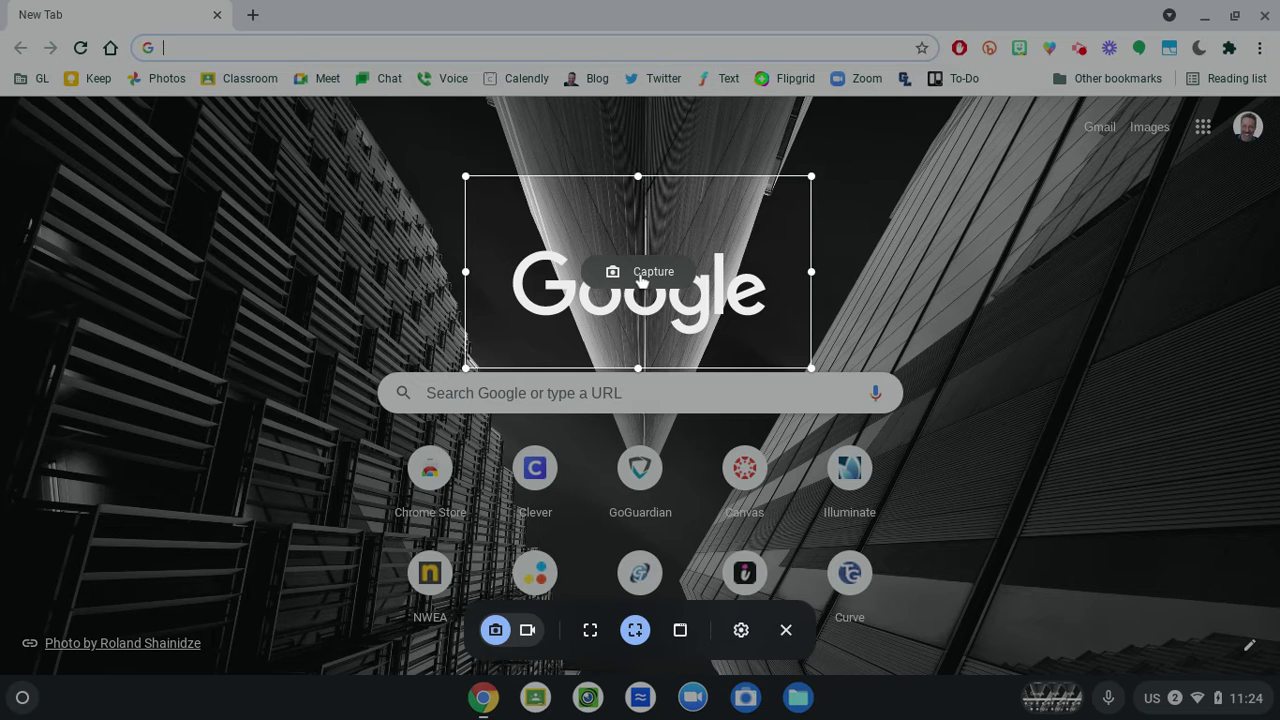
{"action": "left_click", "coordinate": [641, 281]}
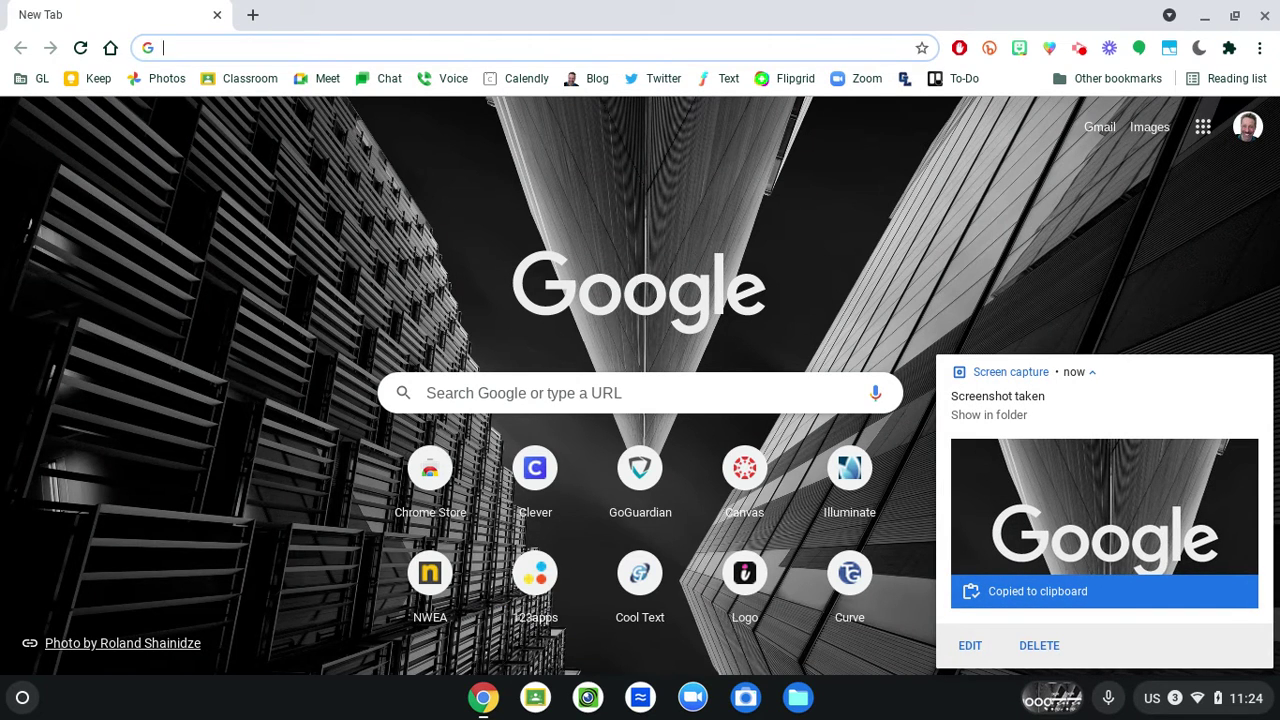
{"action": "left_click", "coordinate": [1262, 370]}
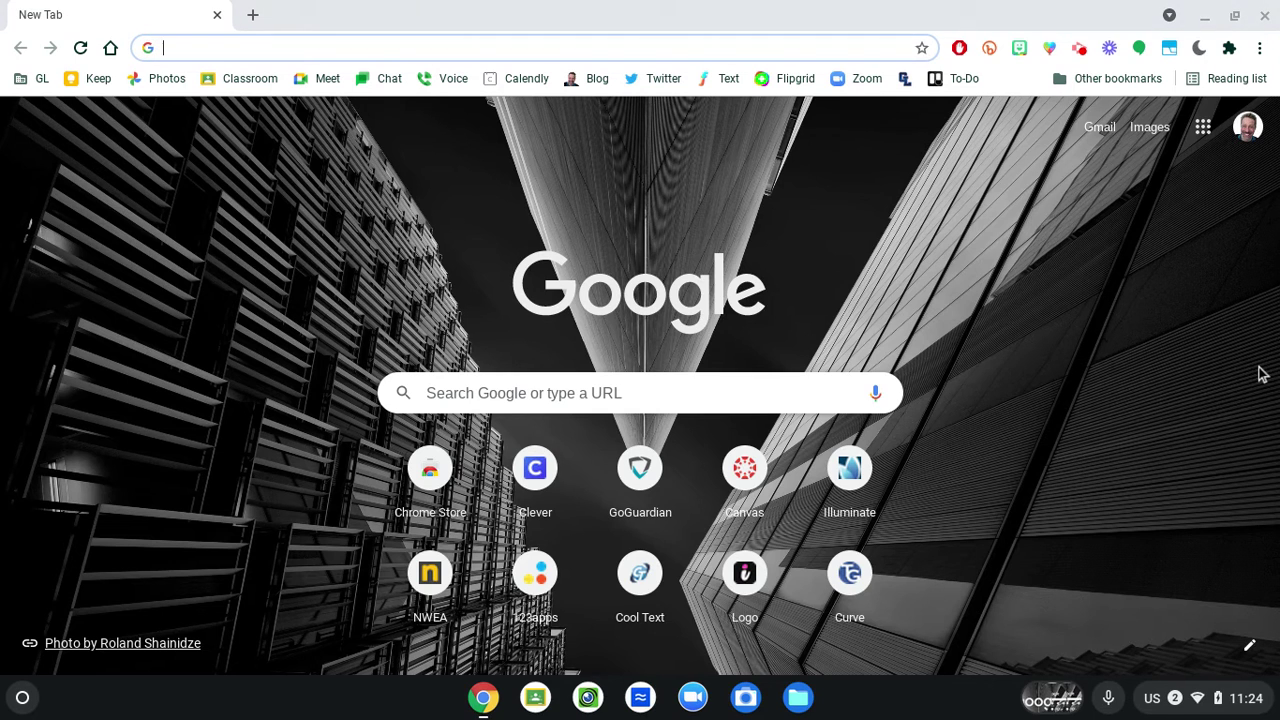
Reopen Screen capture and set it to full-screen video recording.
{"action": "left_click", "coordinate": [1230, 697]}
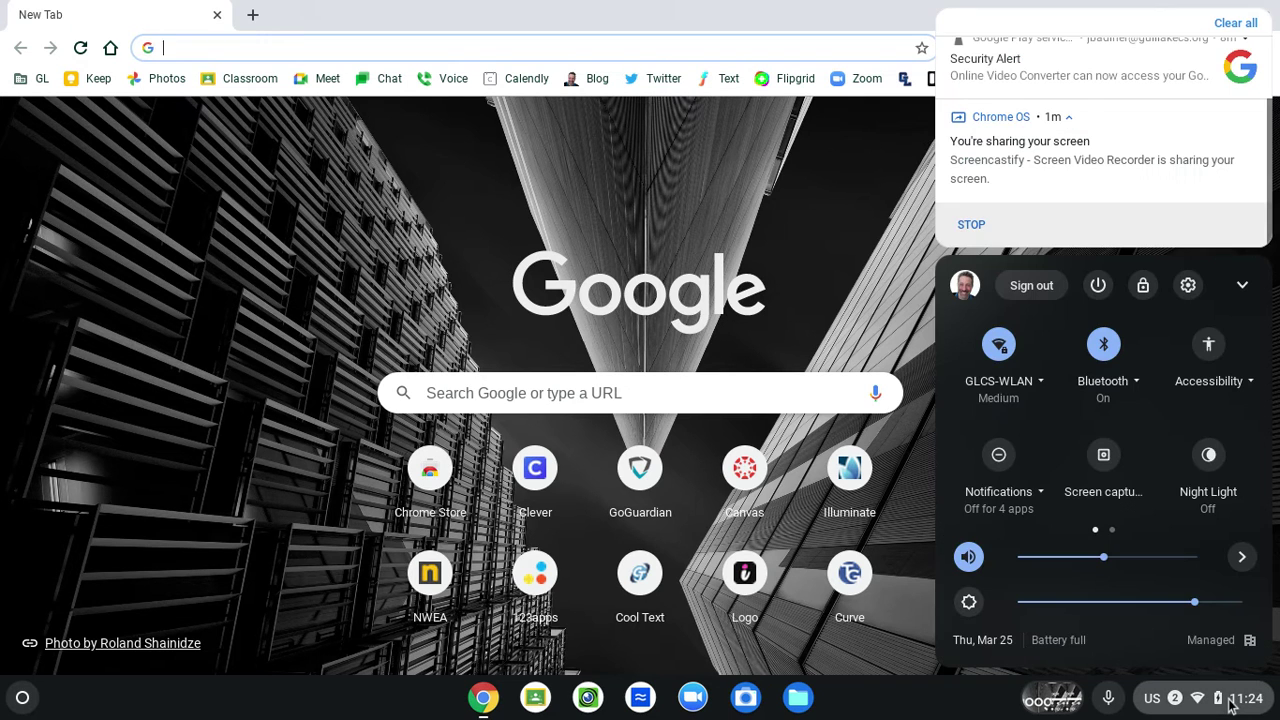
{"action": "left_click", "coordinate": [1101, 462]}
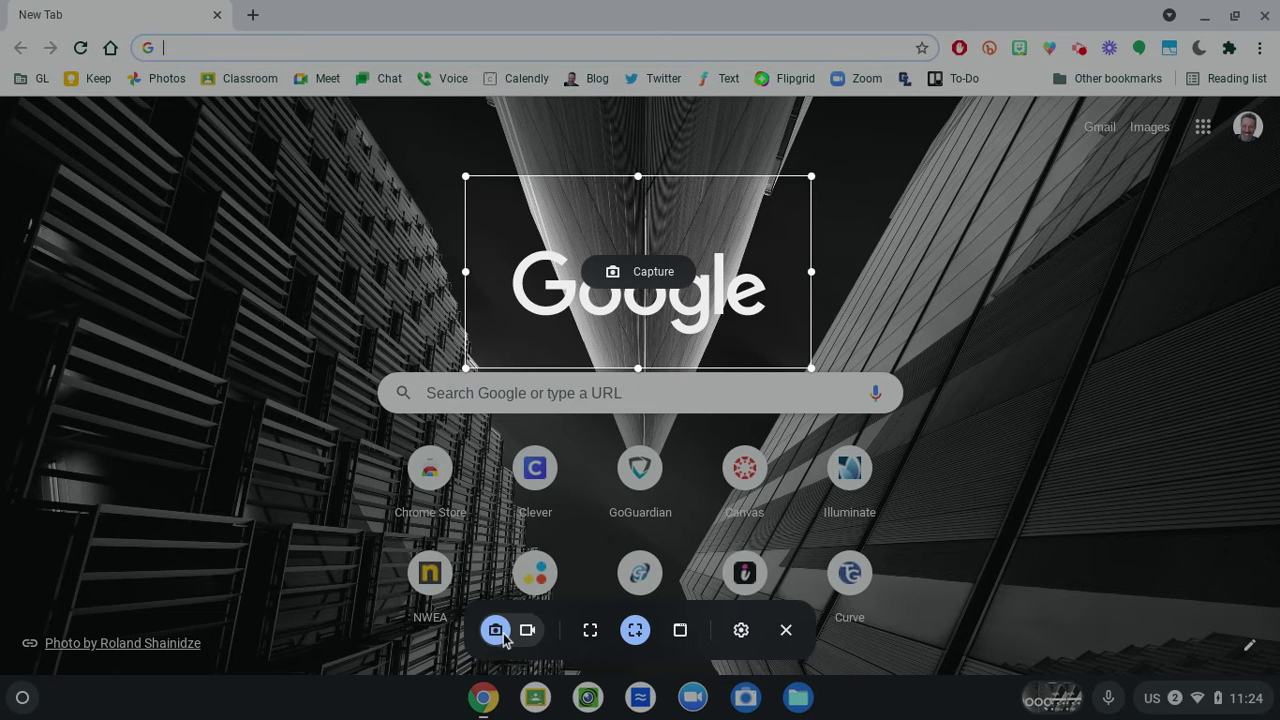
{"action": "left_click", "coordinate": [527, 632]}
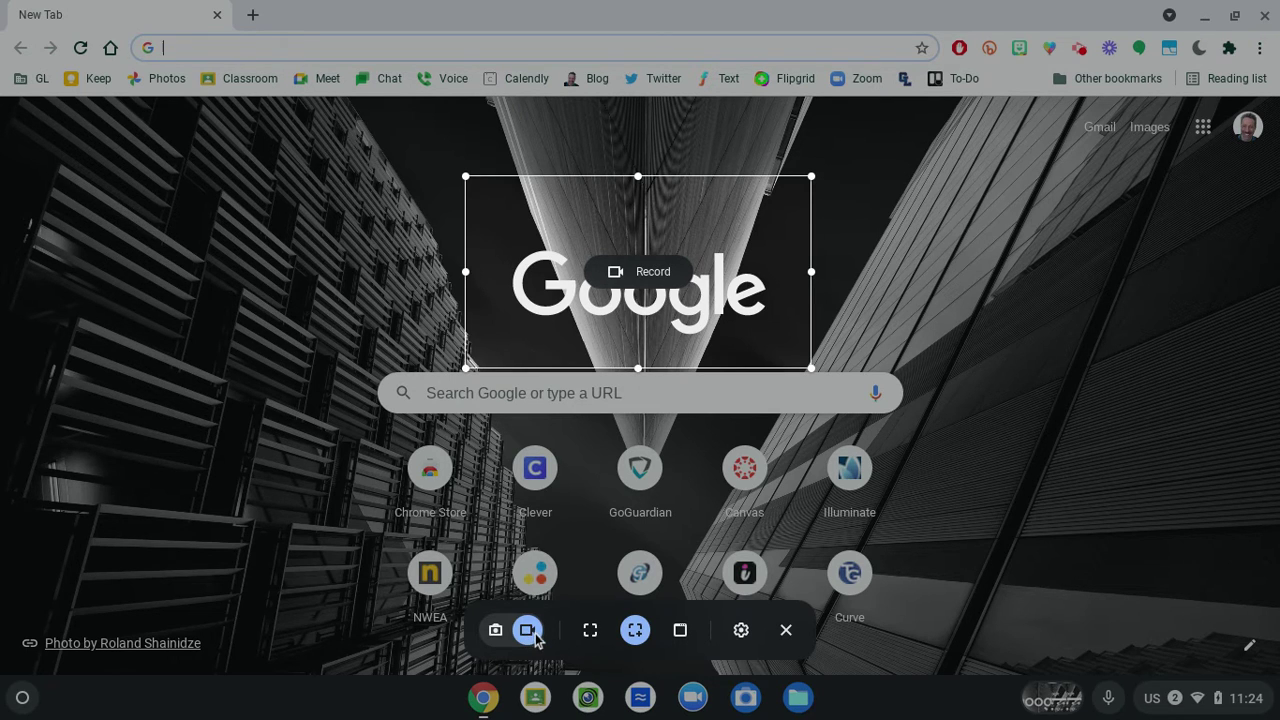
{"action": "left_click", "coordinate": [592, 632]}
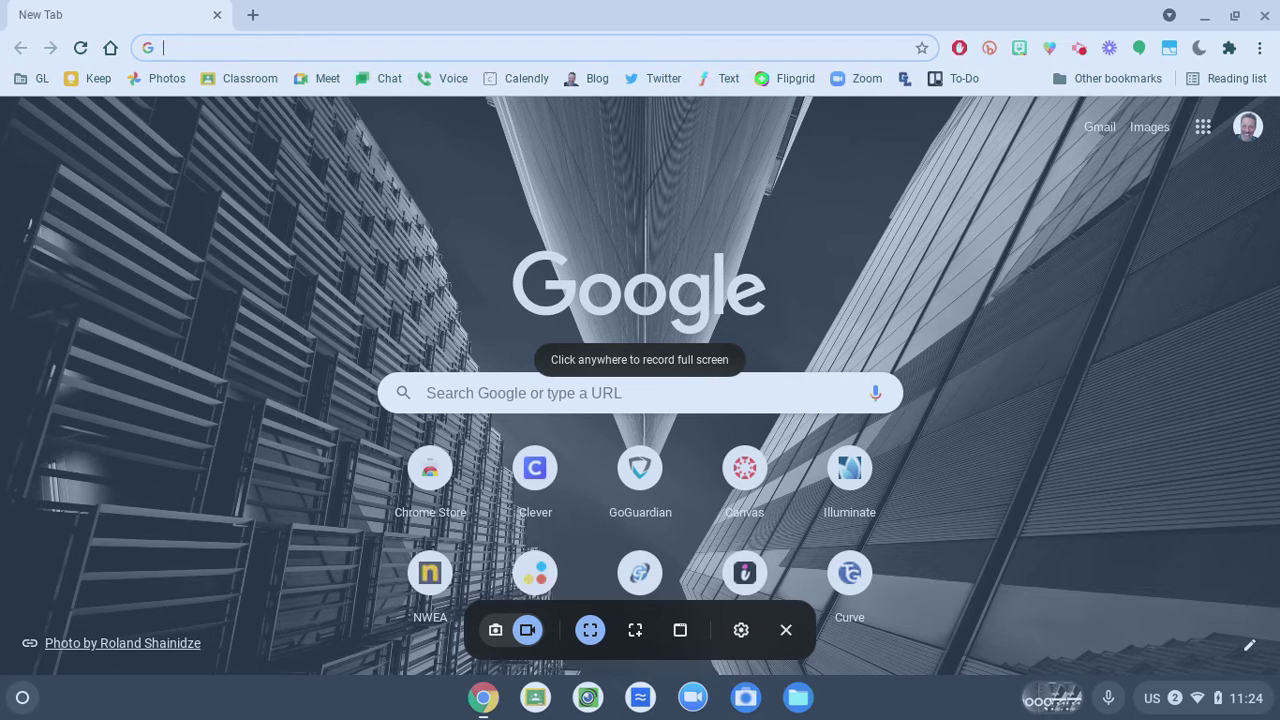
Turn Record microphone off and back on in the capture settings.
{"action": "left_click", "coordinate": [741, 632]}
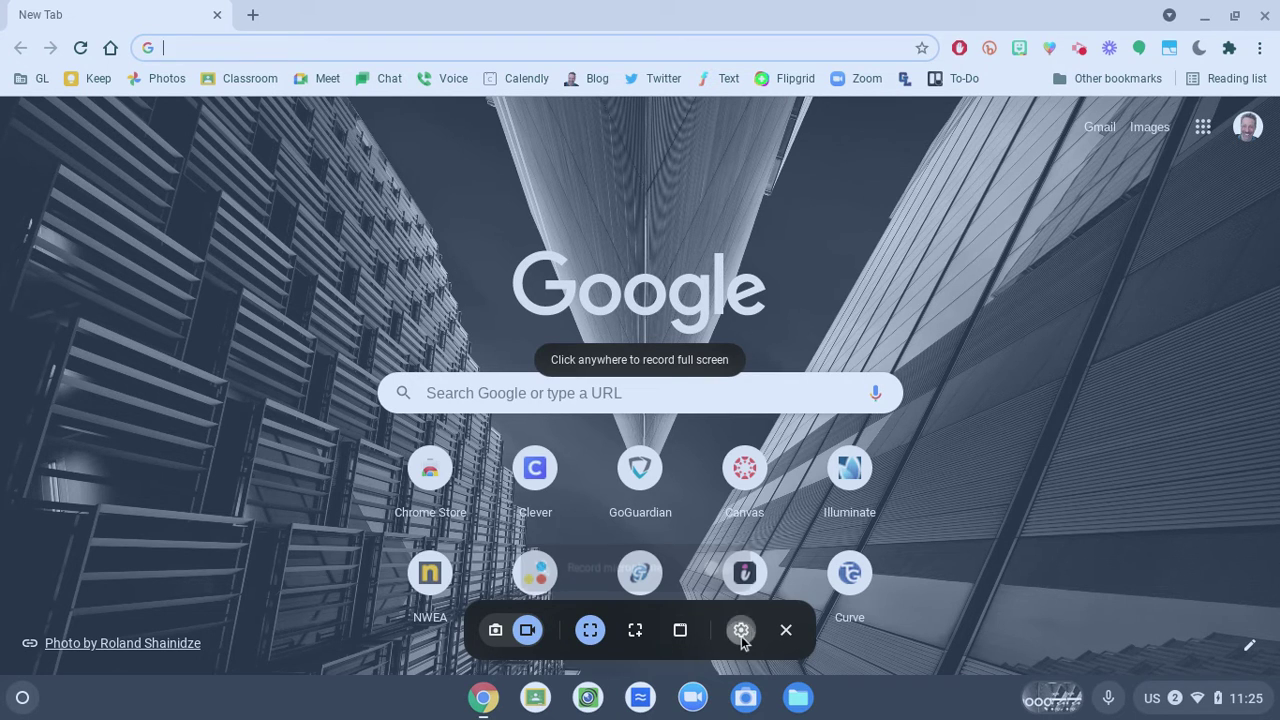
{"action": "left_click", "coordinate": [720, 573]}
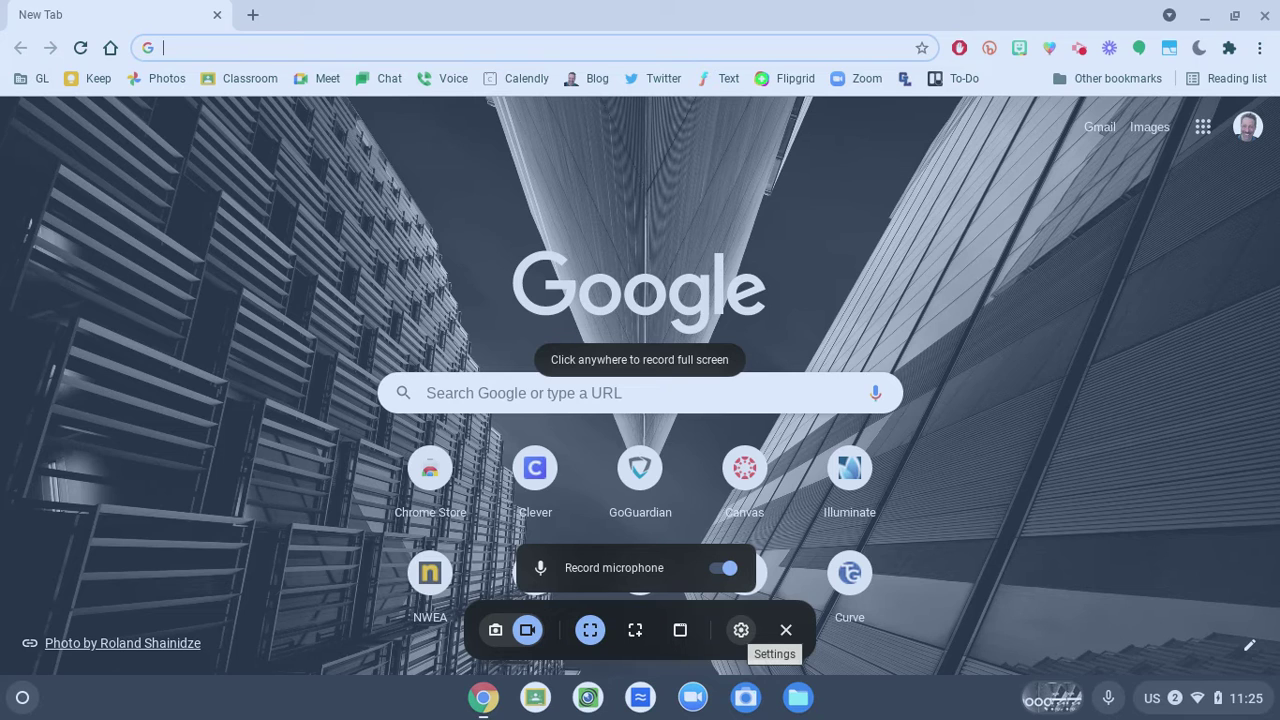
{"action": "left_click", "coordinate": [733, 573]}
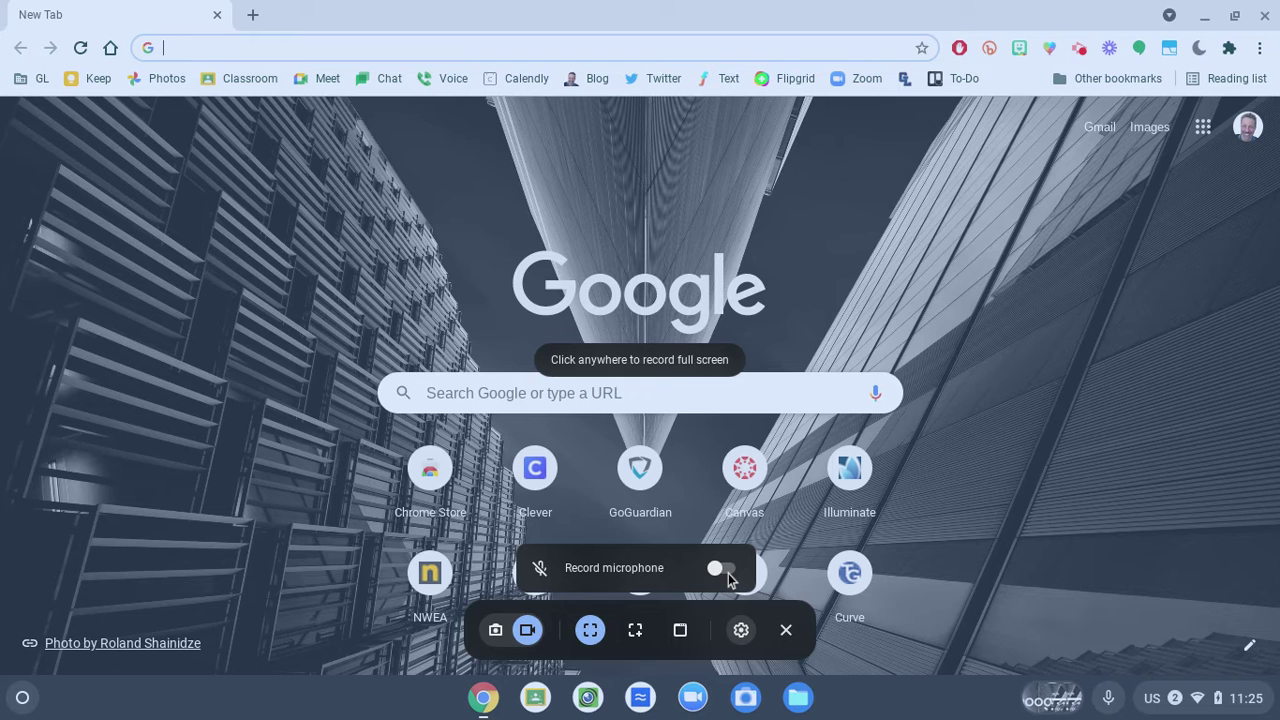
{"action": "left_click", "coordinate": [717, 572]}
Start the full-screen recording and open the blog's Google Goodies page.
{"action": "left_click", "coordinate": [752, 582]}
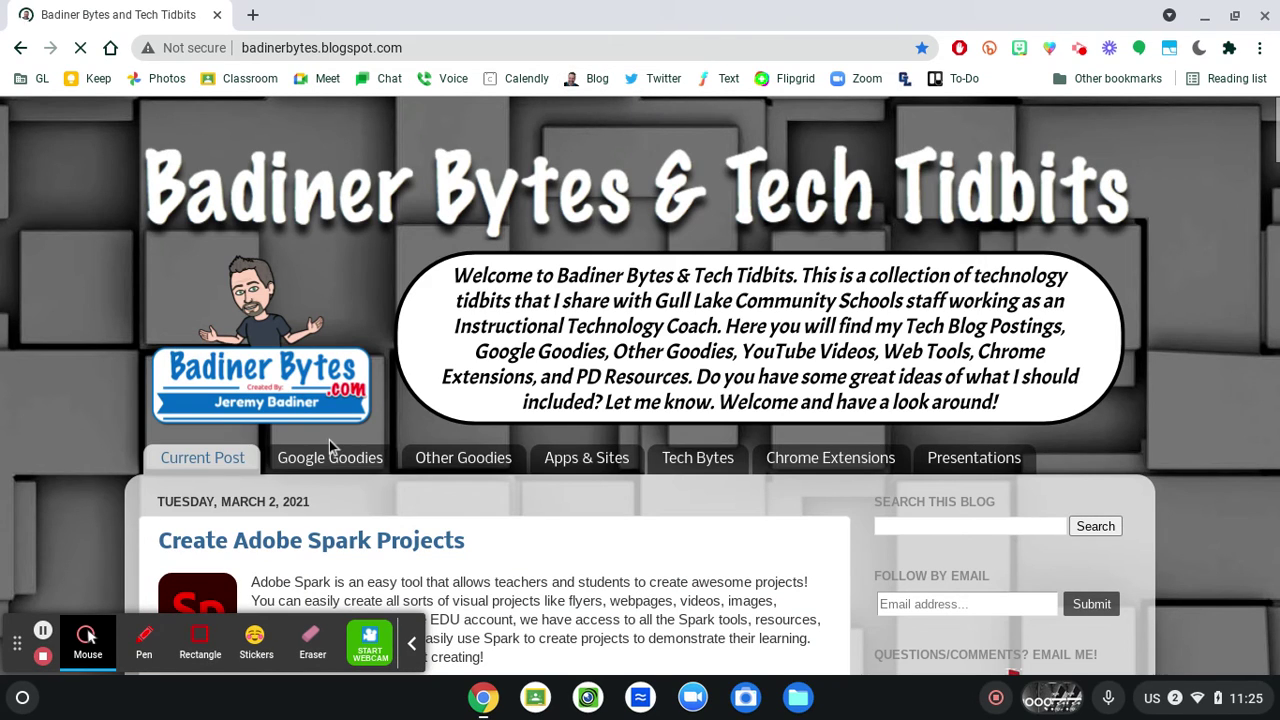
{"action": "left_click", "coordinate": [331, 447]}
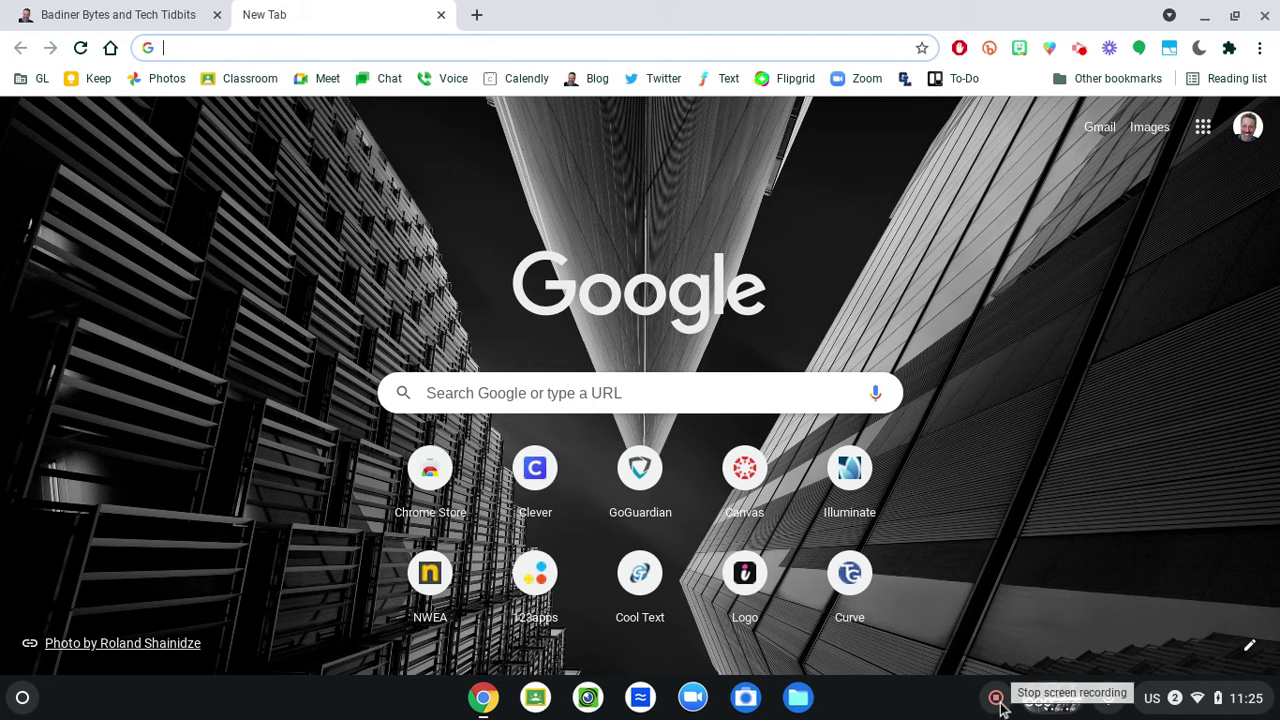
Stop the screen recording and show the recent screen captures.
{"action": "left_click", "coordinate": [997, 698]}
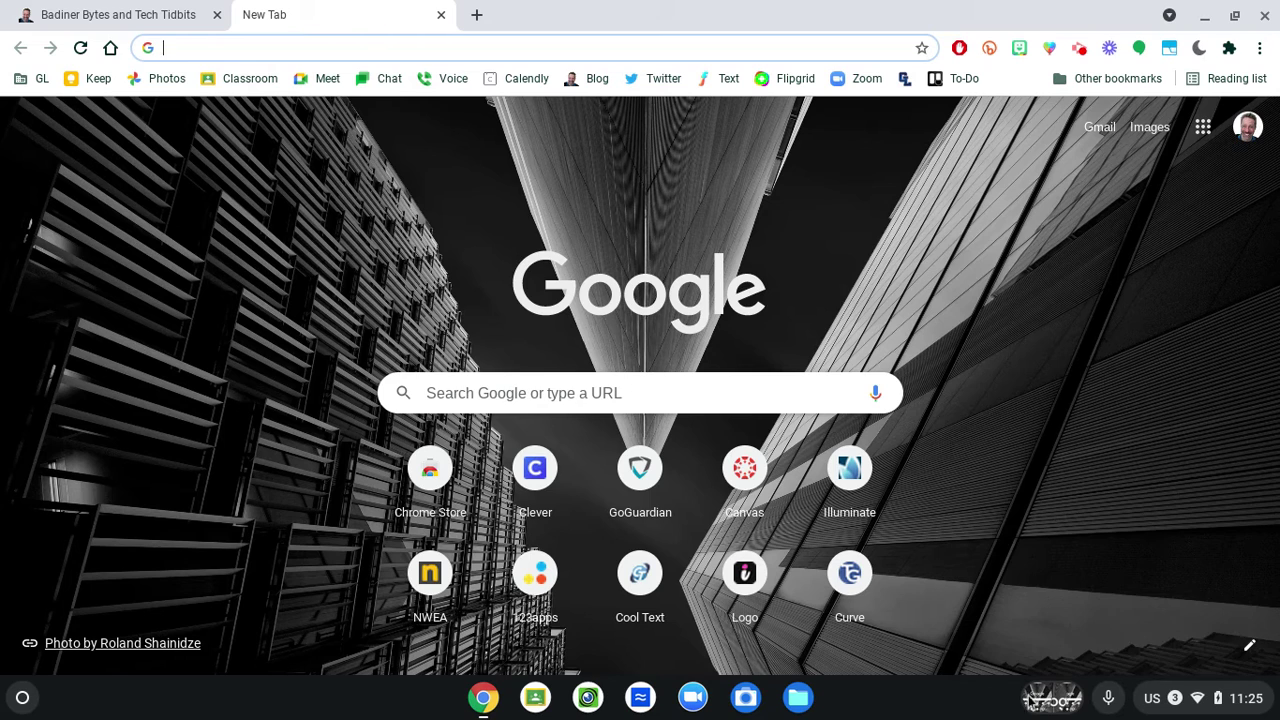
{"action": "left_click", "coordinate": [1056, 701]}
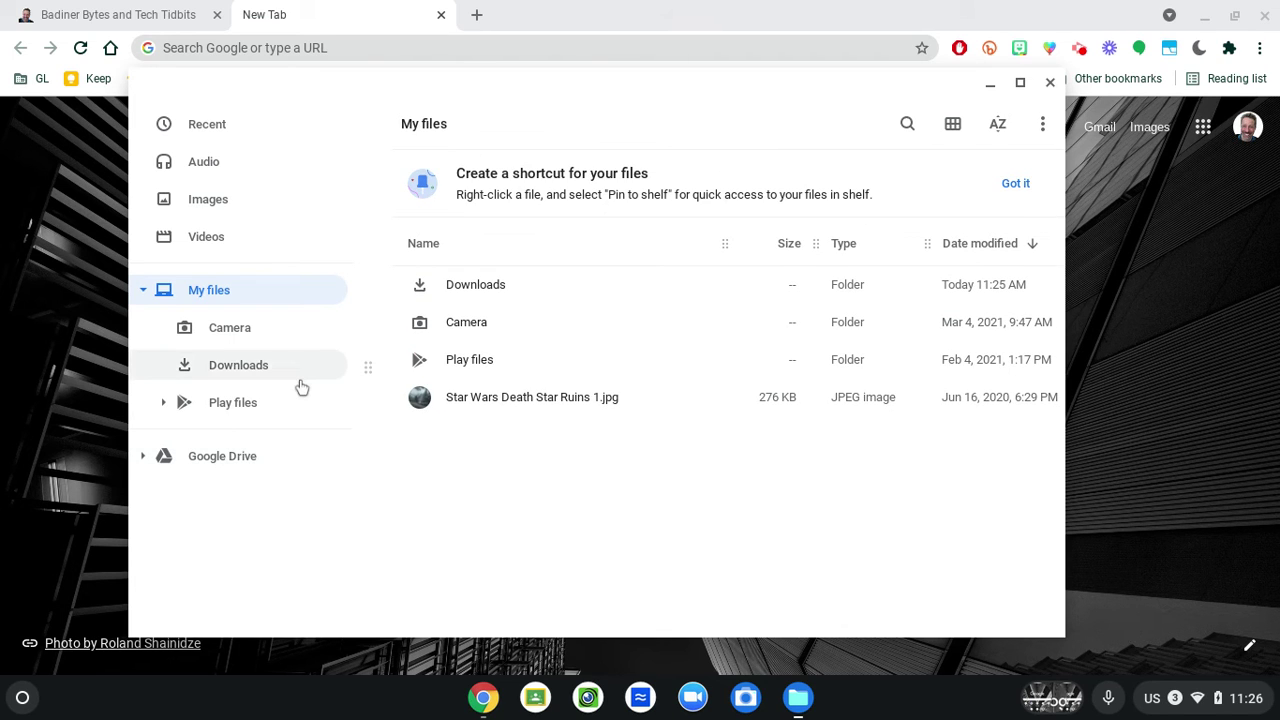
Show the Downloads folder, then play the newest screen recording from the Tote.
{"action": "left_click", "coordinate": [234, 372]}
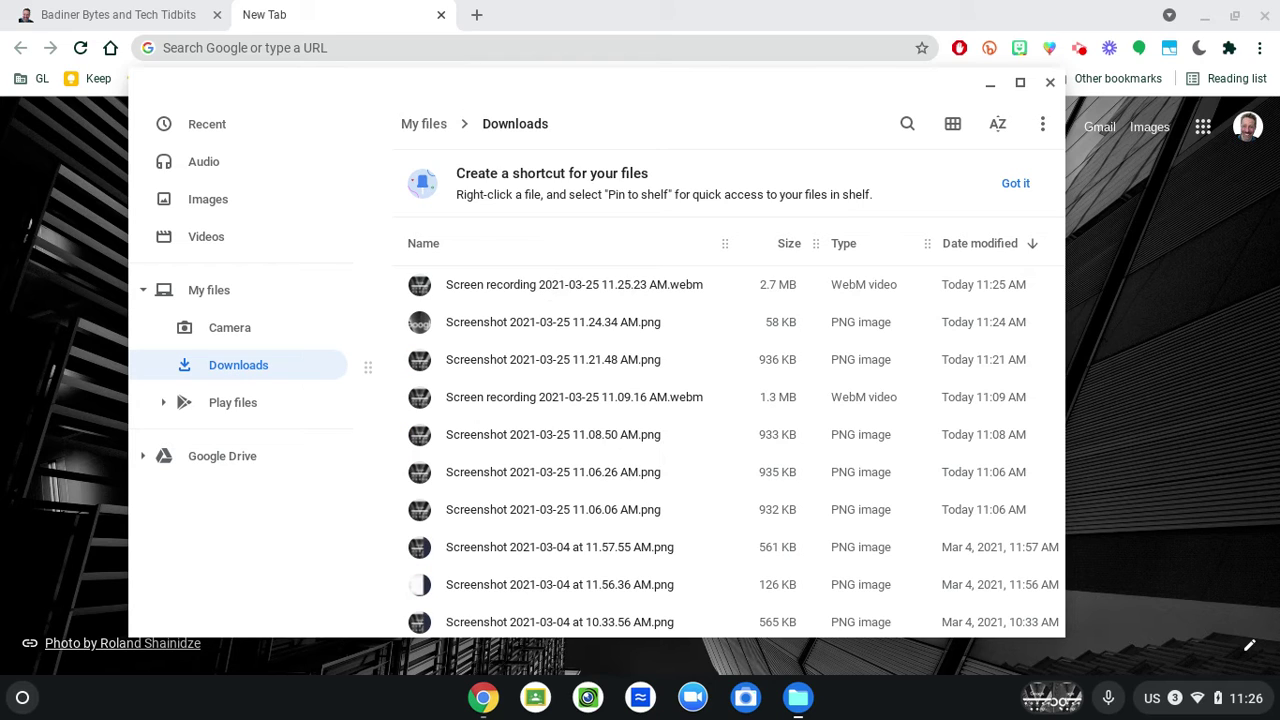
{"action": "left_click", "coordinate": [1040, 698]}
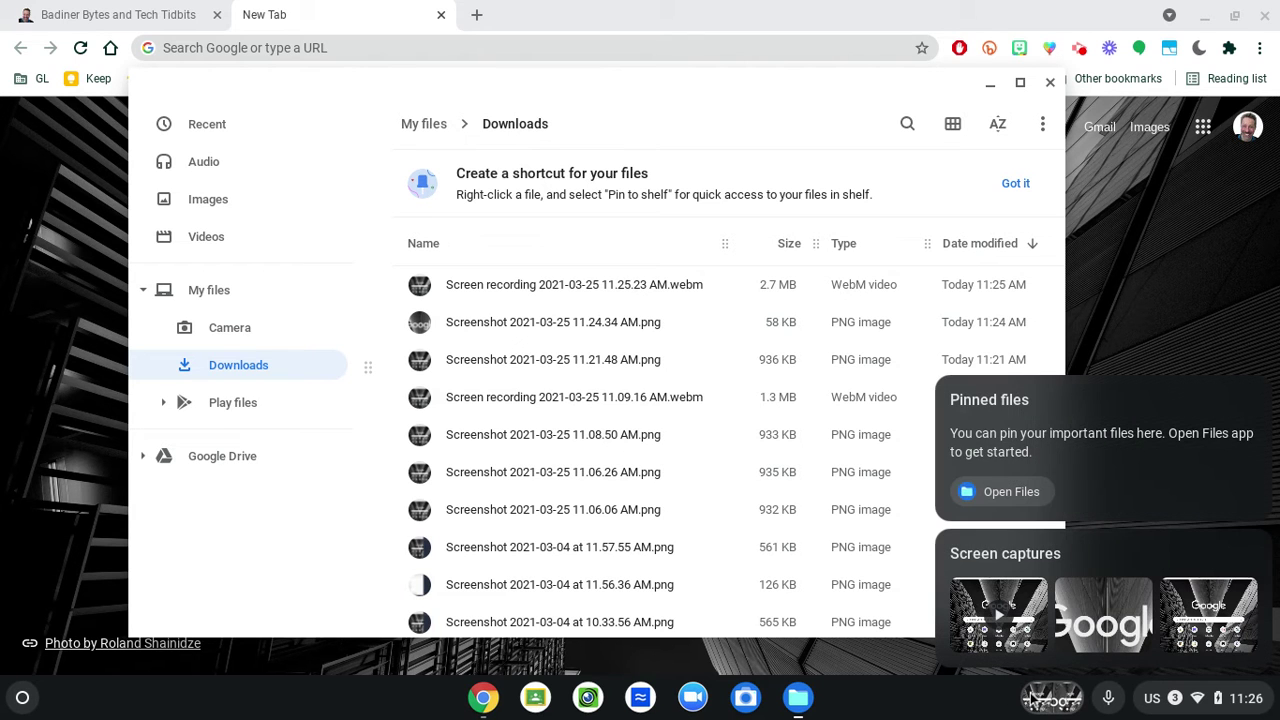
{"action": "left_click", "coordinate": [998, 610]}
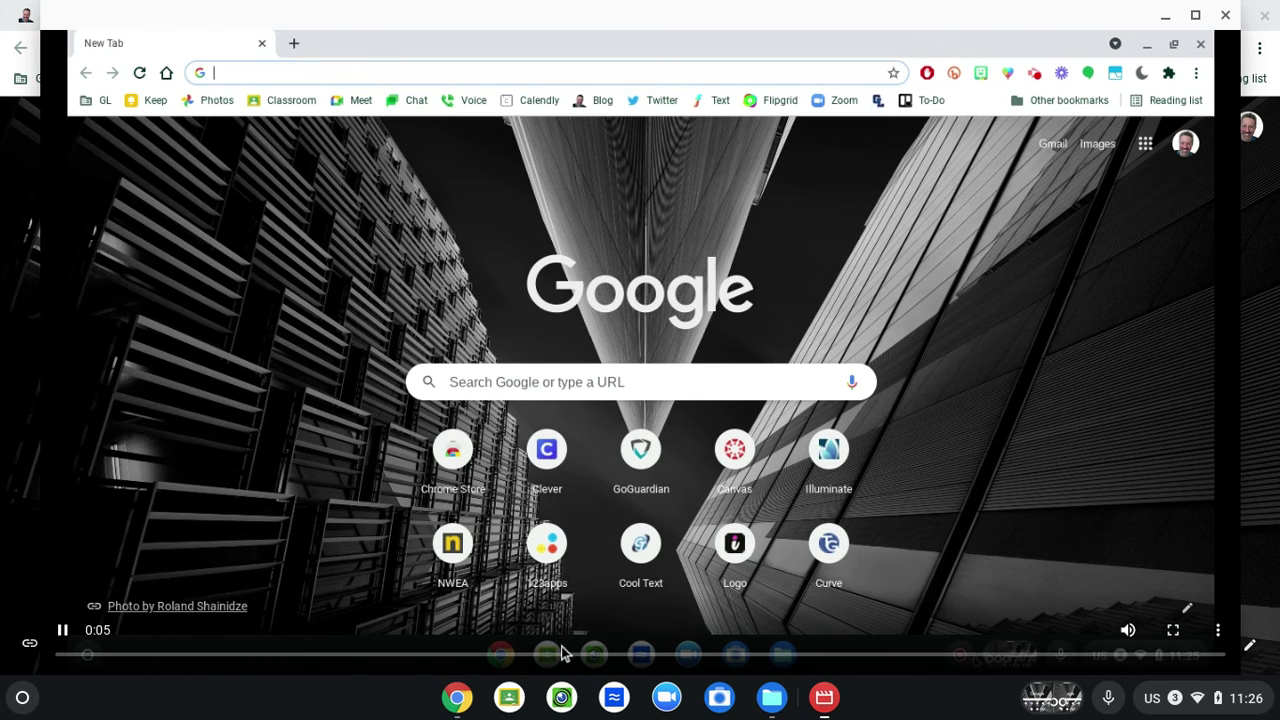
Pause the recording's playback at 0:07.
{"action": "left_click", "coordinate": [64, 630]}
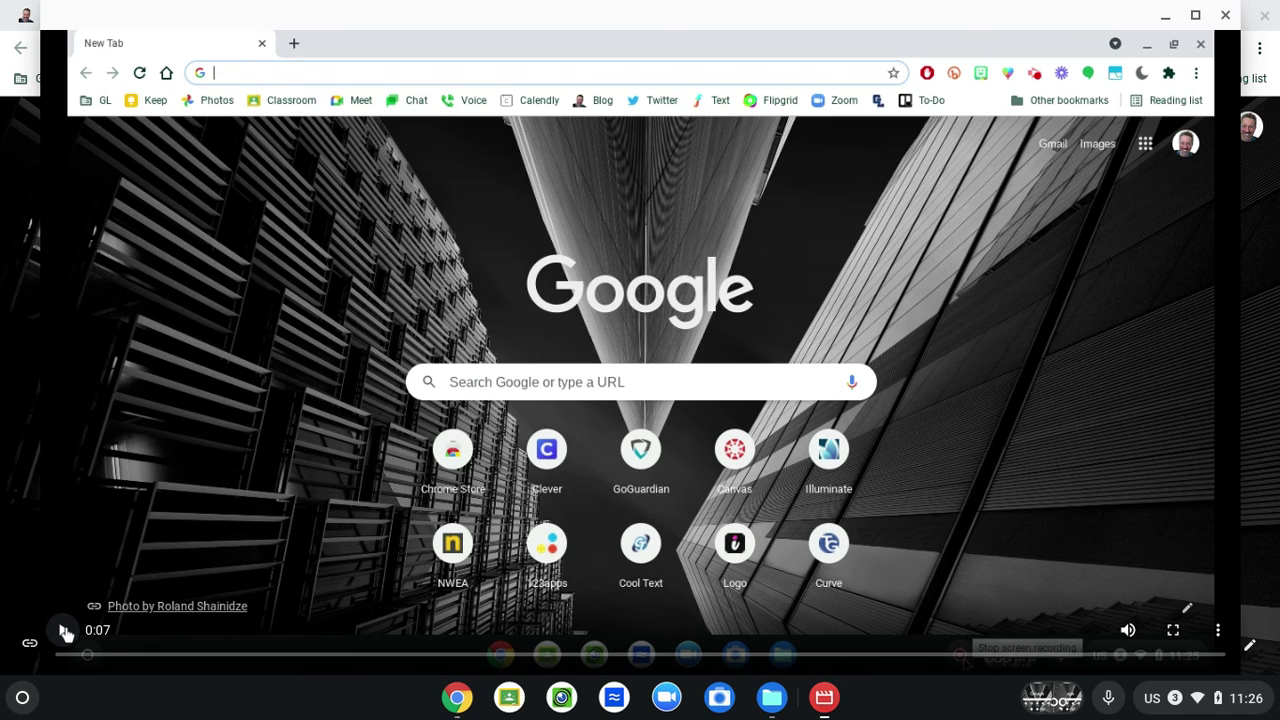